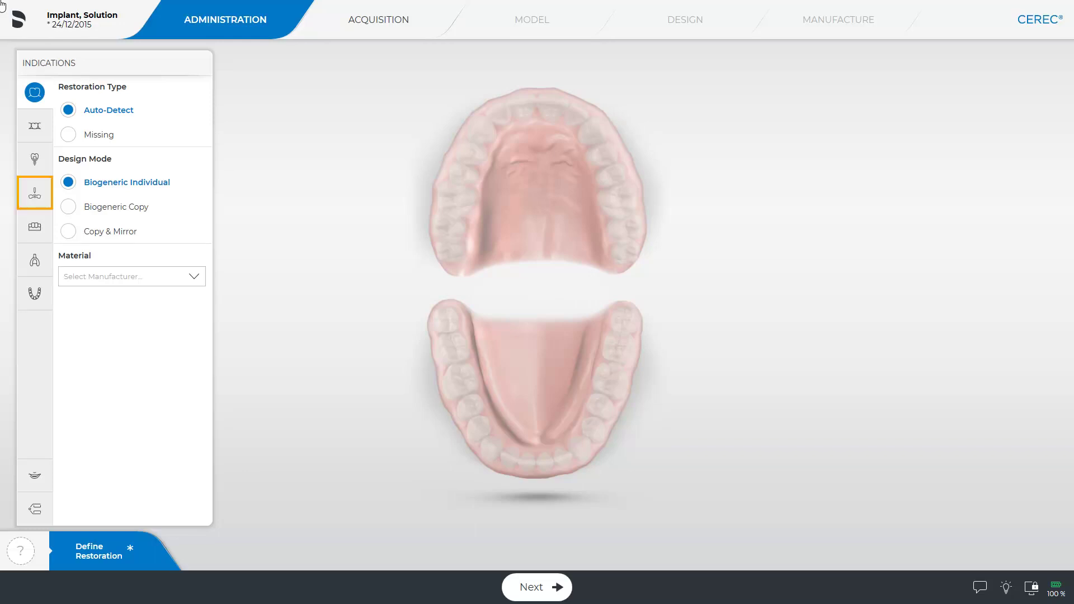
Define an Implant Position guide with Prosthetic Planning on lower tooth 46, printed with the Primeprint in Primeprint Guide (Printing) material.
click(35, 195)
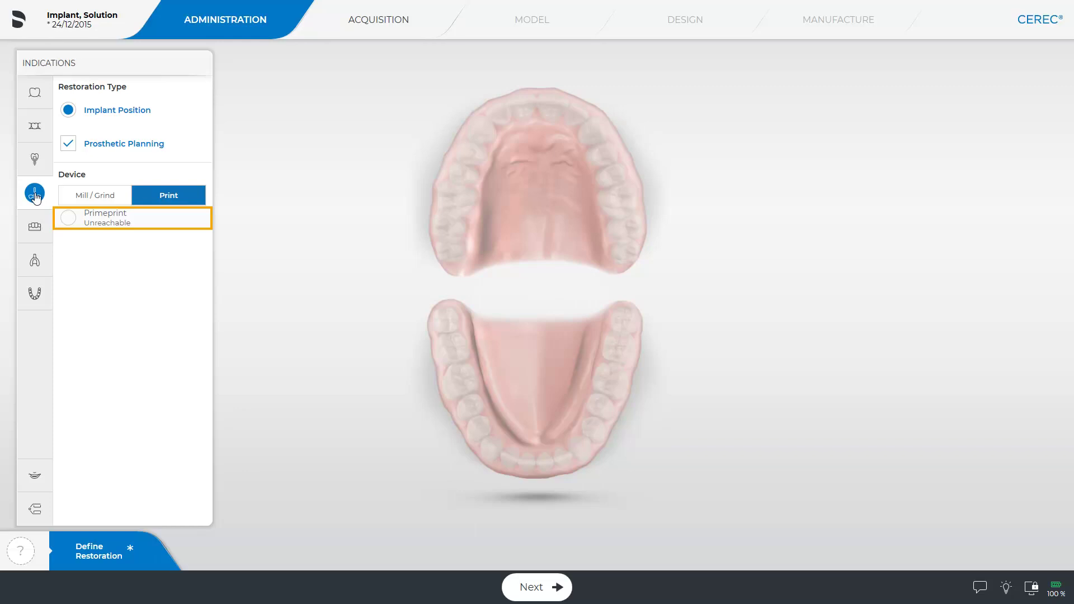
click(68, 220)
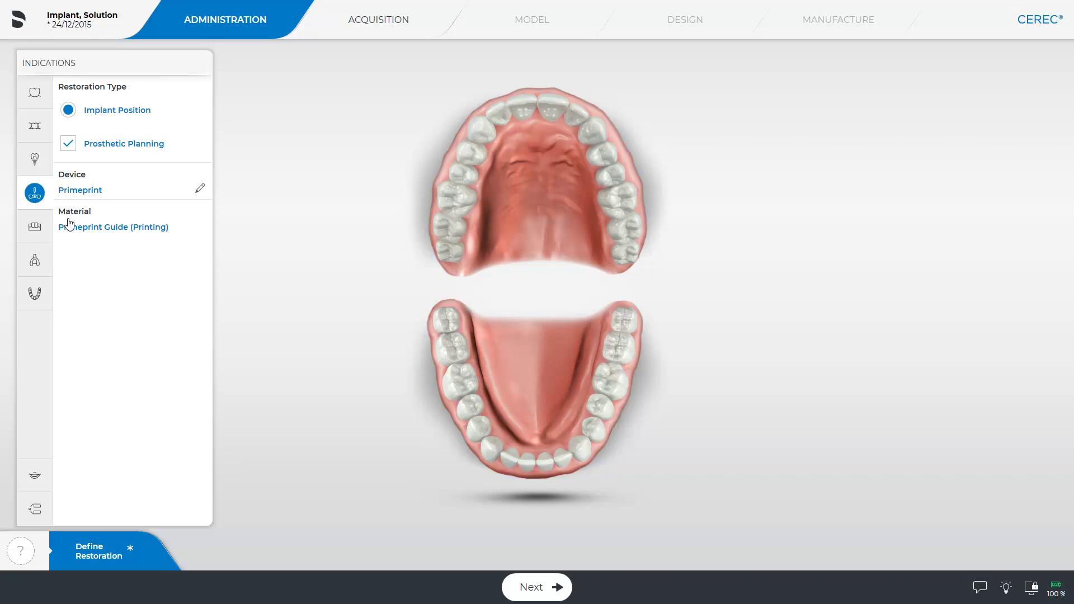
click(457, 385)
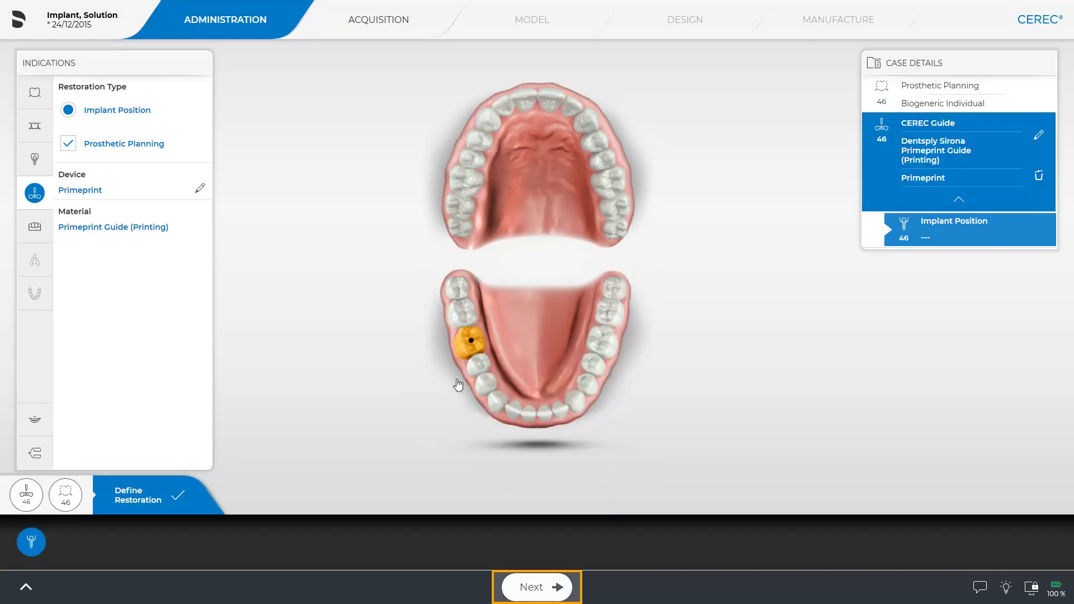
Confirm the case definition and proceed from the scanned lower jaw model to the design phase to generate the restoration proposal for tooth 46.
click(550, 587)
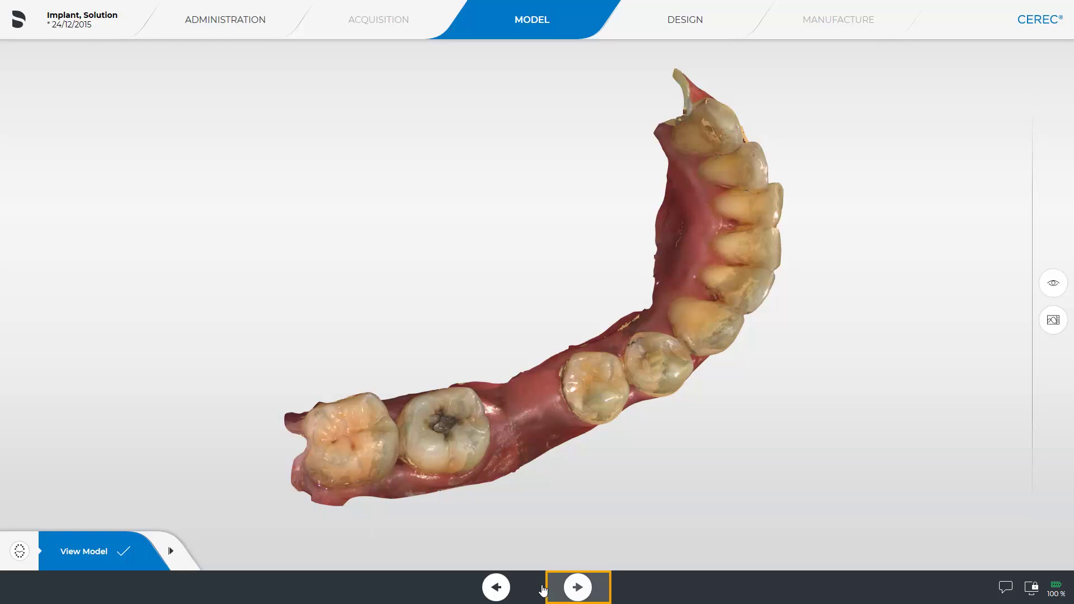
click(578, 587)
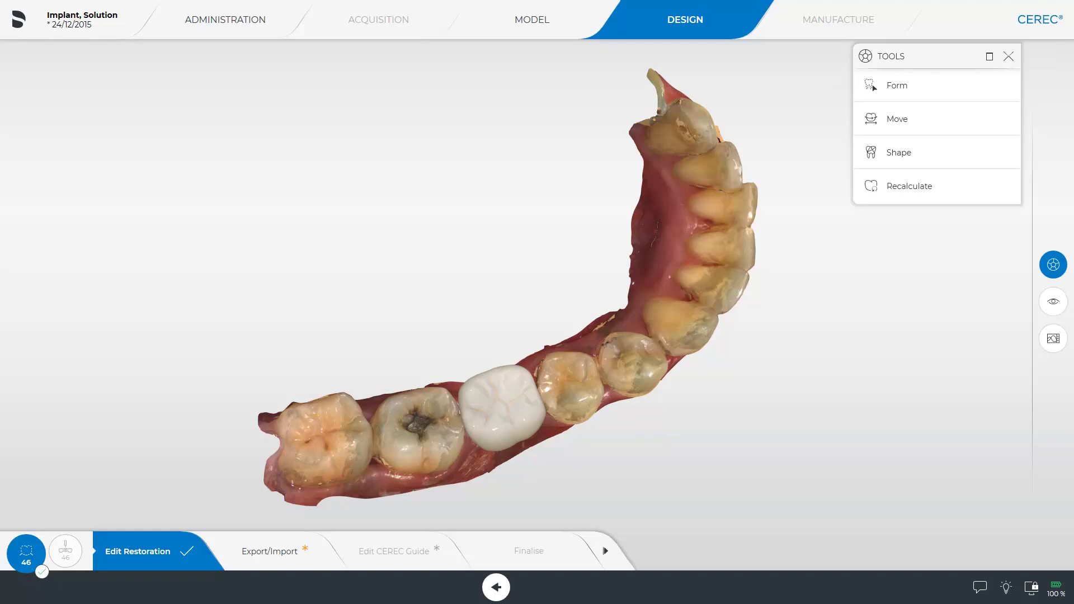
middle_drag(480, 487, 924, 435)
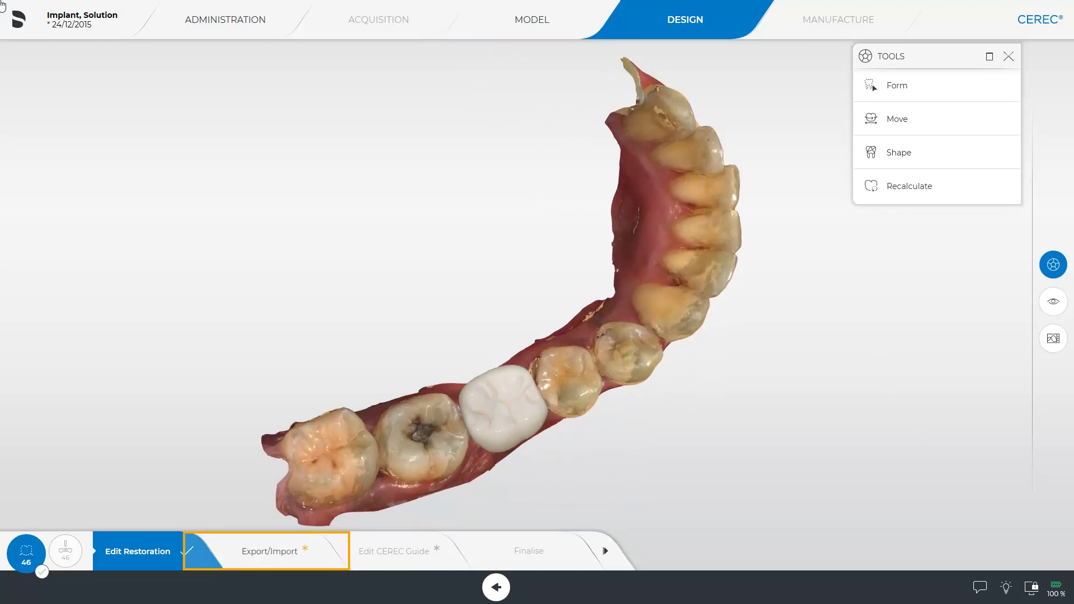
Export the planning data of the case as a SIXD file to the folder E:\Botox.
click(261, 552)
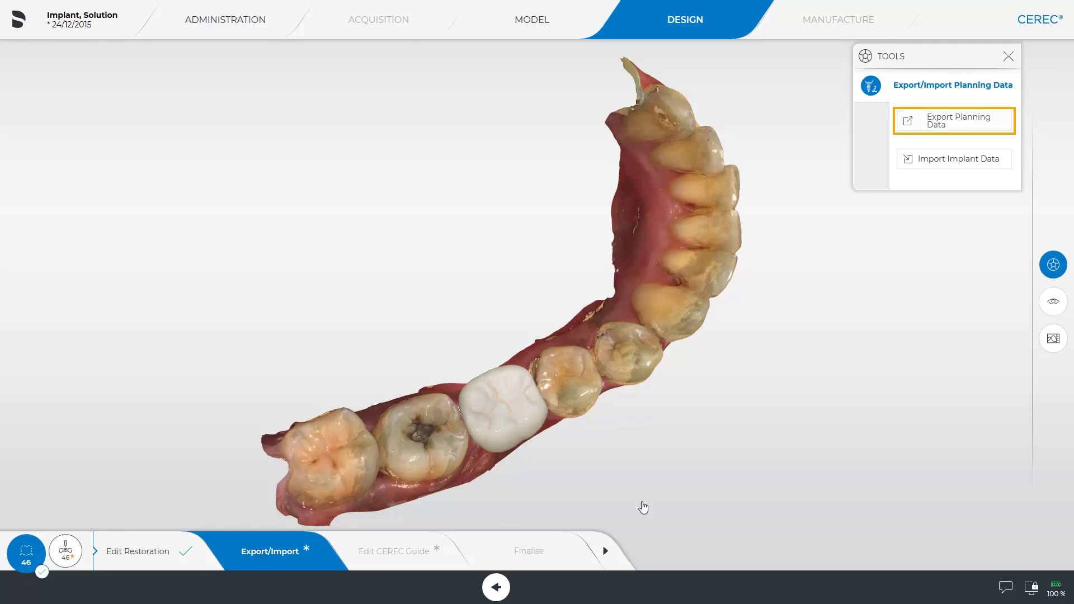
click(950, 124)
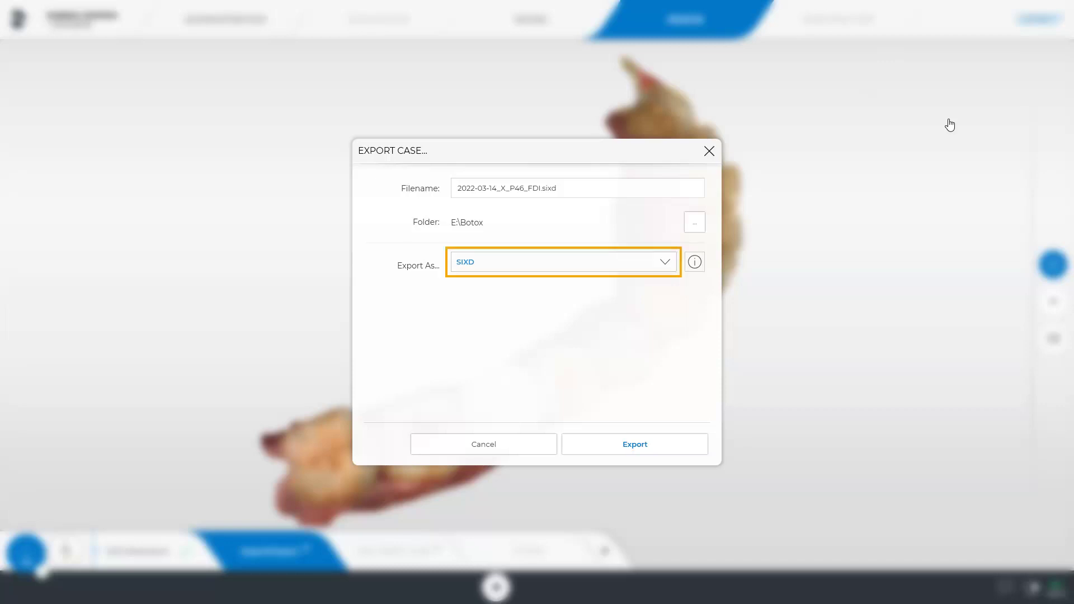
click(663, 266)
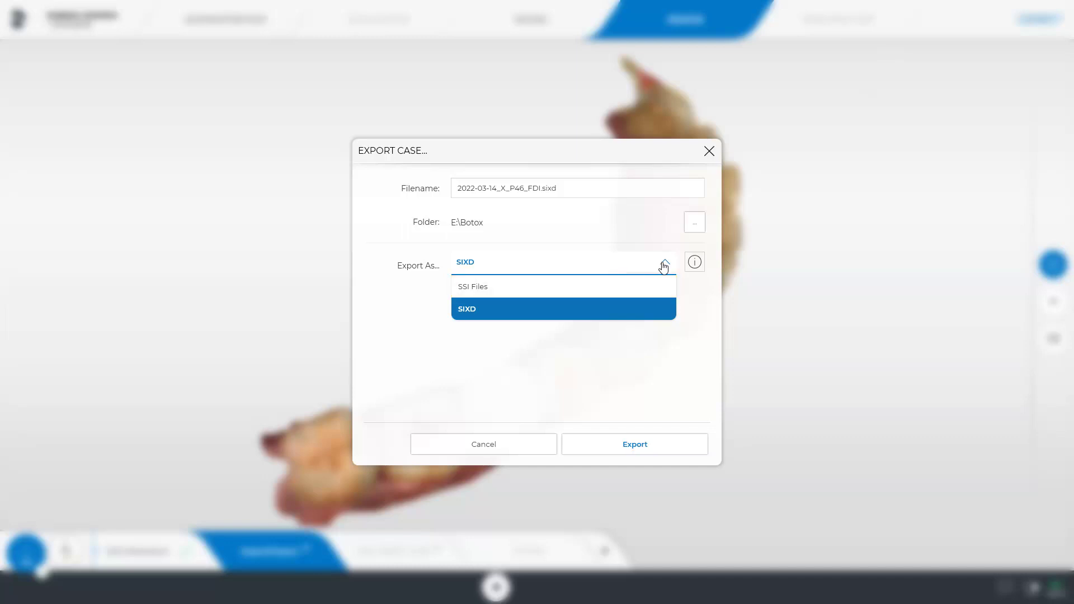
click(663, 267)
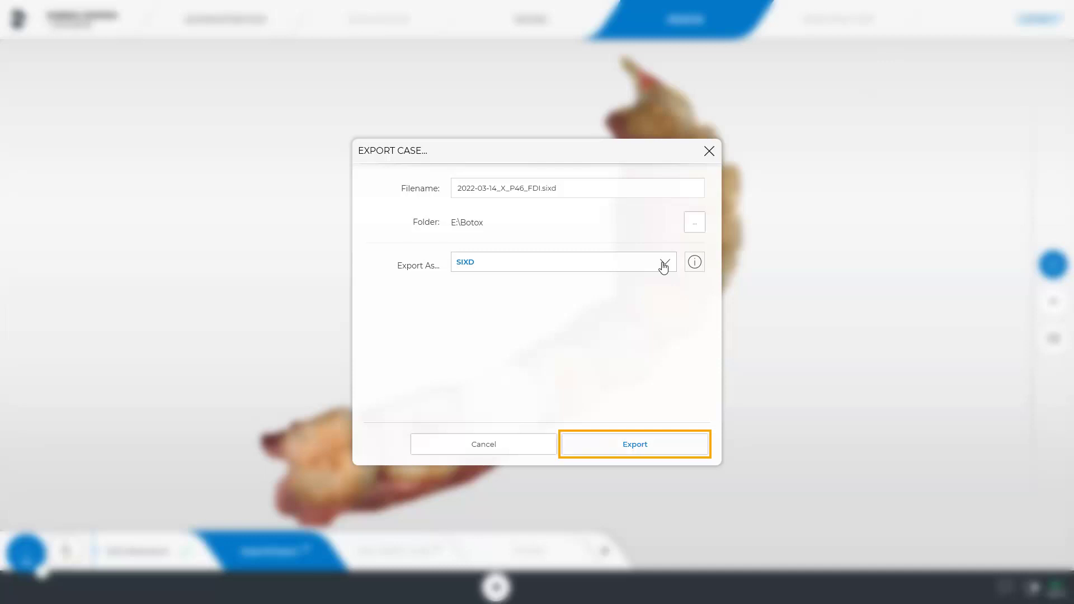
click(633, 446)
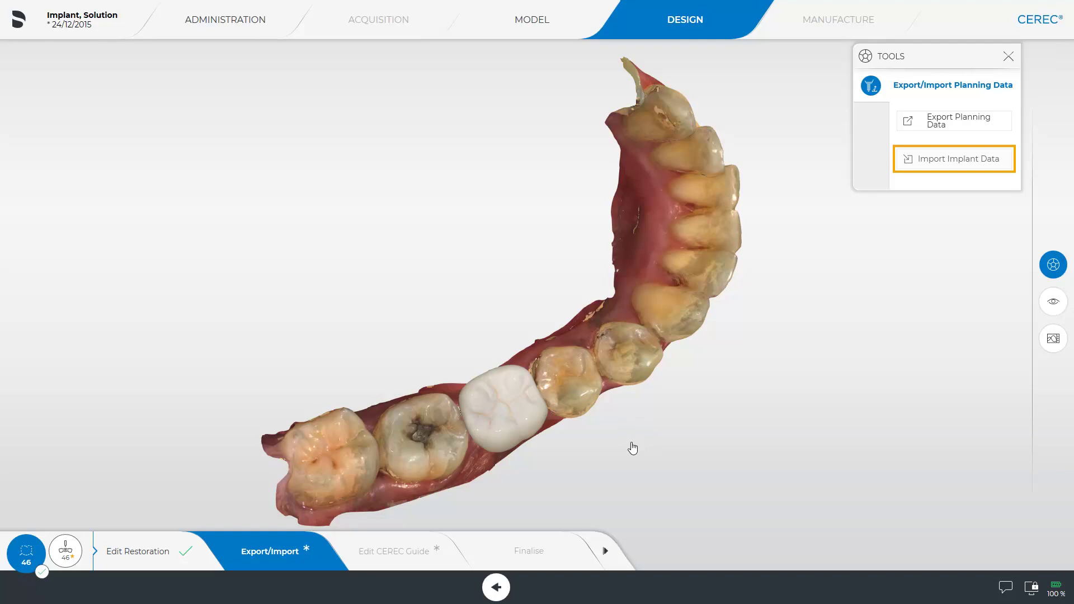
Import the implant data from the file 3_Planung A_ND auf Japan Fall.cmg.dxd in the Japan Fall folder.
click(934, 161)
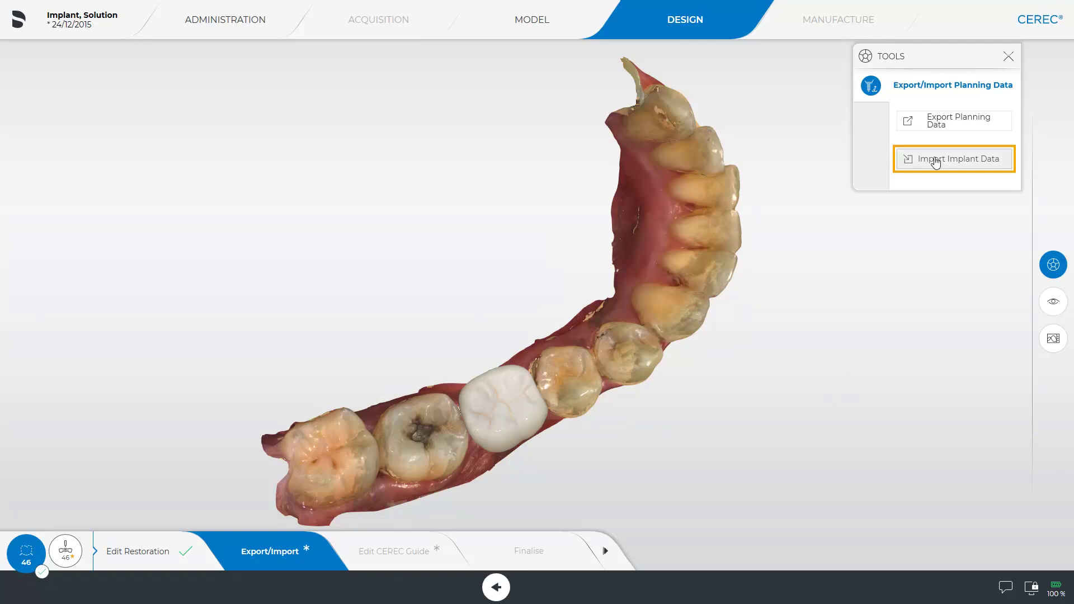
click(139, 84)
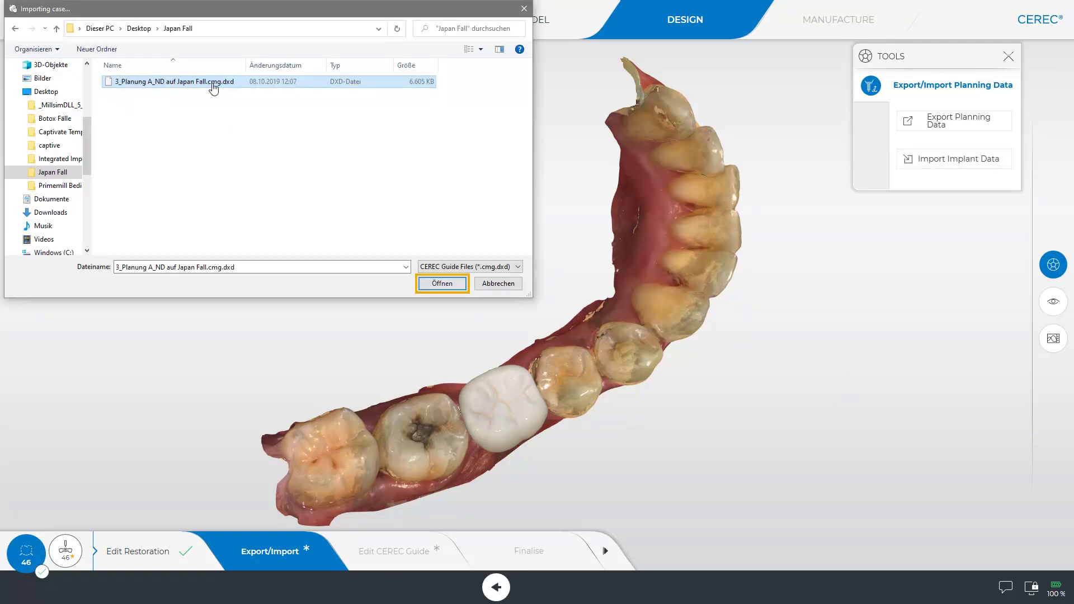
click(440, 286)
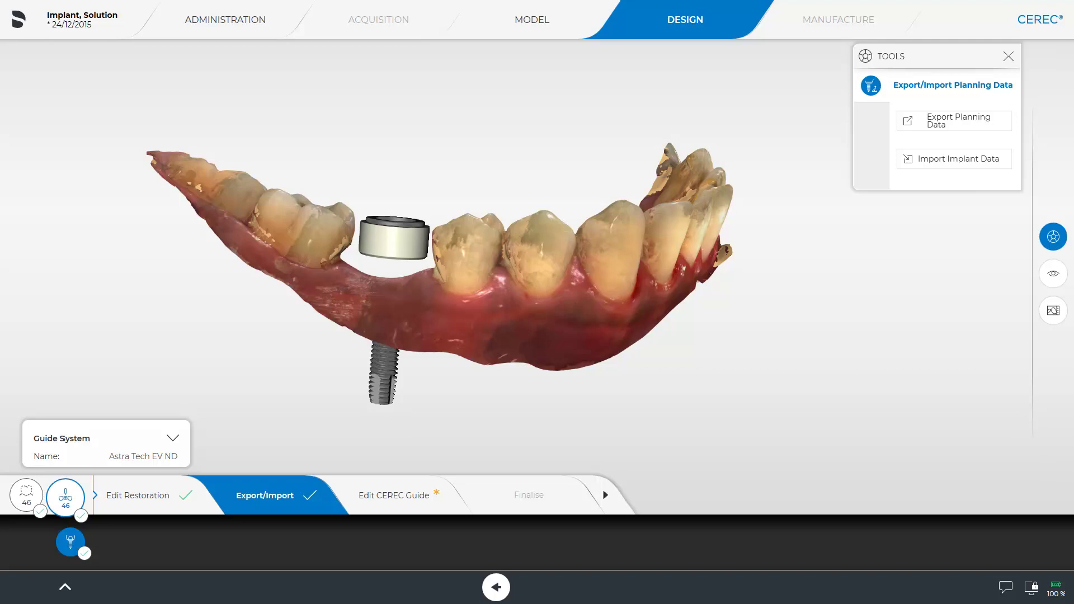
Generate the CEREC Guide from the imported implant planning for editing.
mouse_move(58, 200)
mouse_down()
mouse_move(259, 237)
mouse_move(200, 212)
mouse_move(56, 218)
mouse_up()
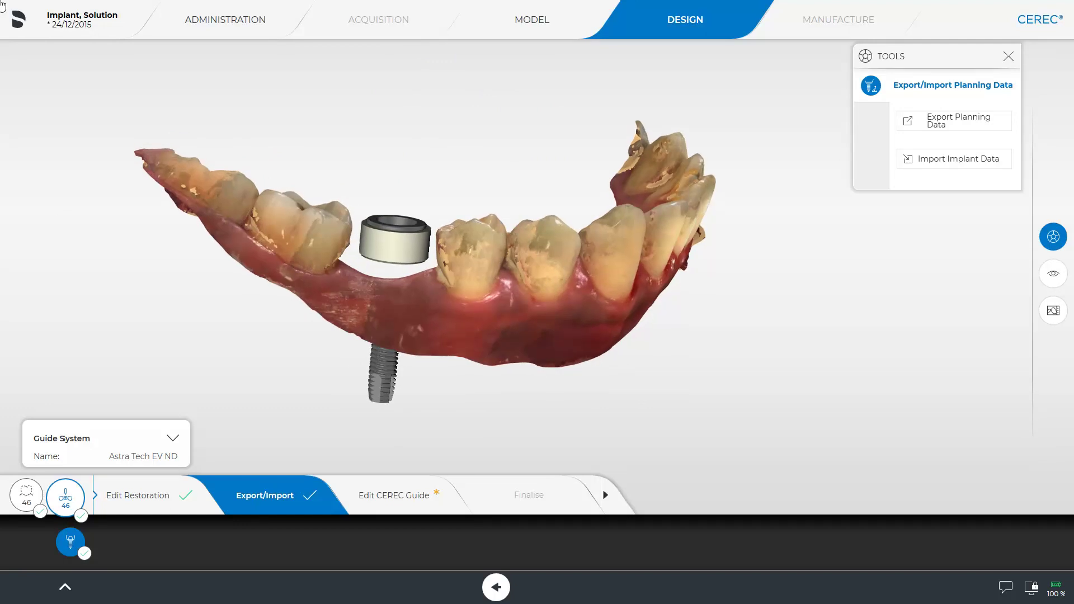
click(388, 495)
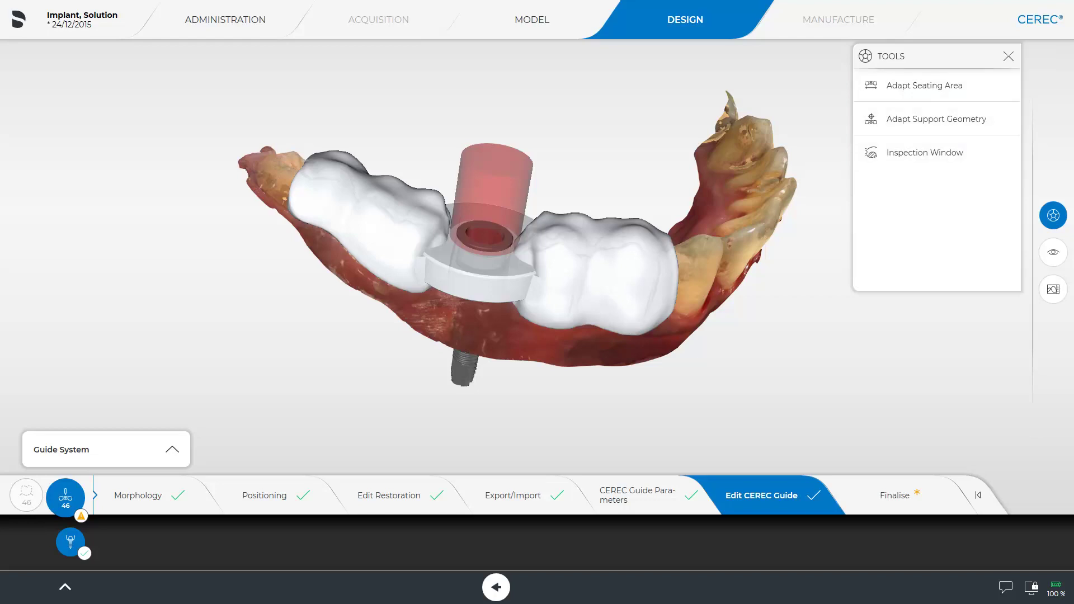
drag(609, 111, 552, 109)
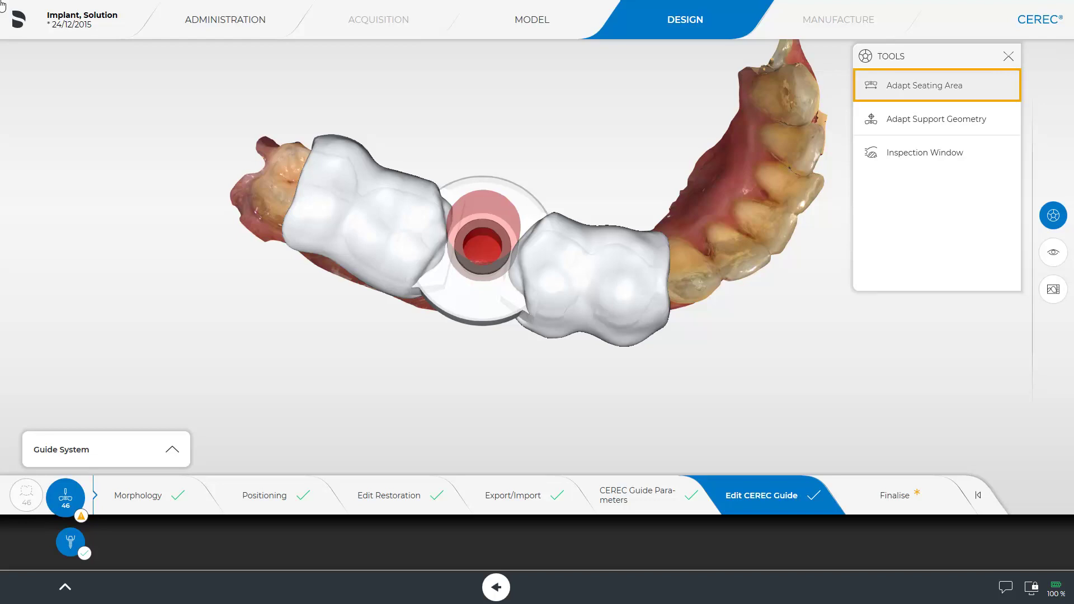
Extend the guide's seating area forward over the canine and part of the adjacent incisor, and apply the selection.
click(913, 87)
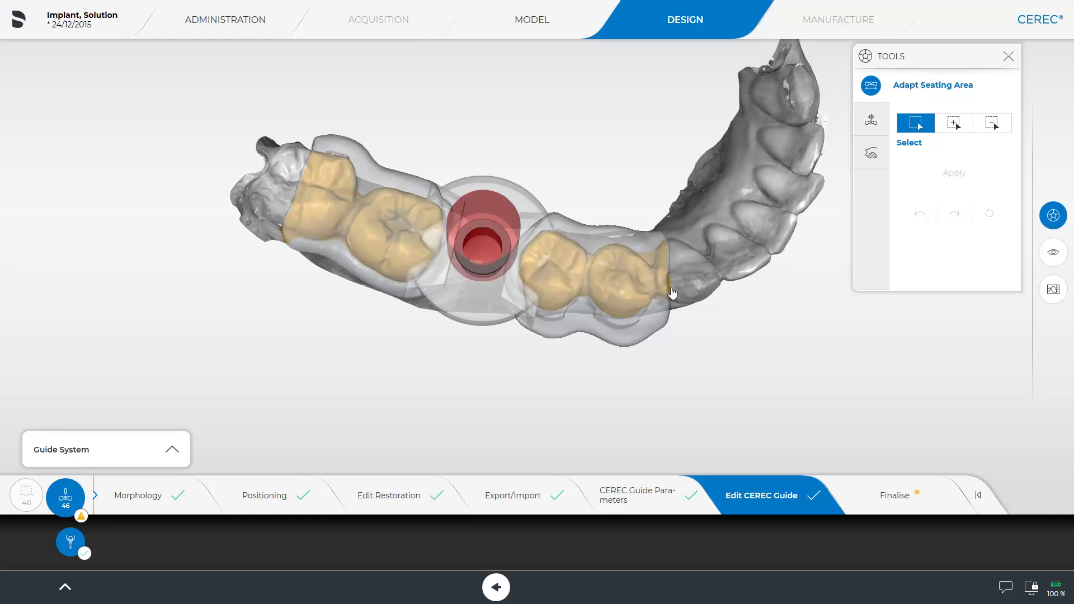
drag(674, 294, 755, 274)
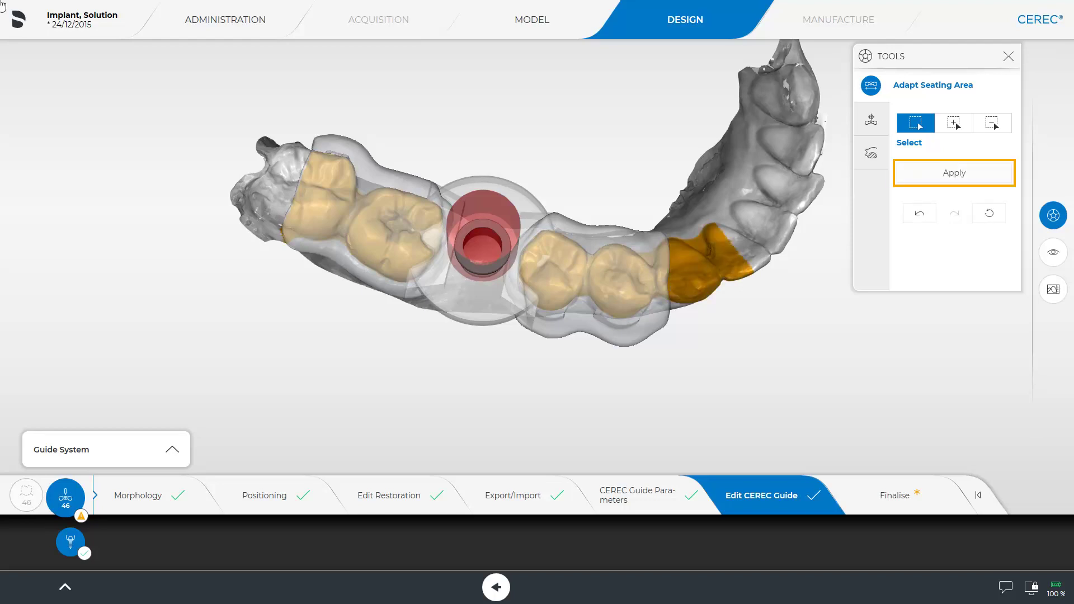
click(953, 174)
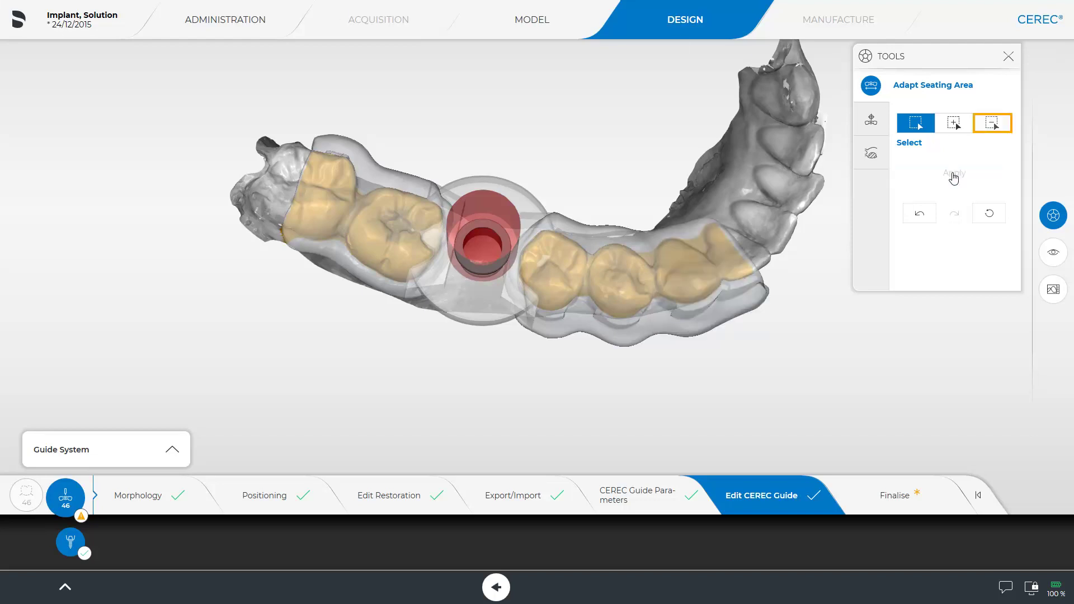
Remove the lower edge of the seating area along the outer side of the front supporting teeth with a 2.5 mm radius, and apply it.
click(992, 124)
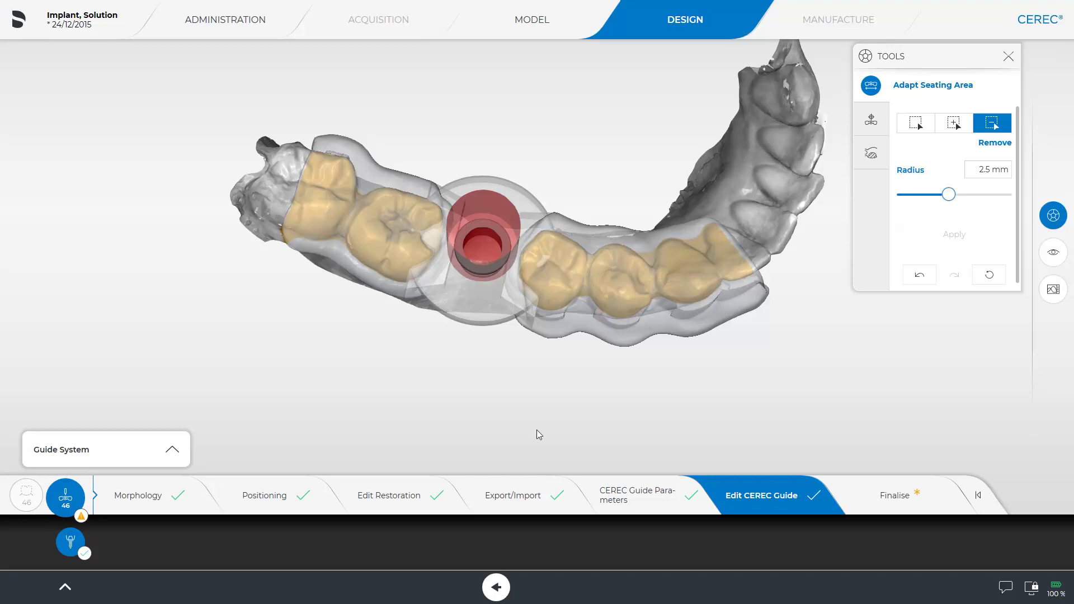
middle_drag(535, 435, 498, 342)
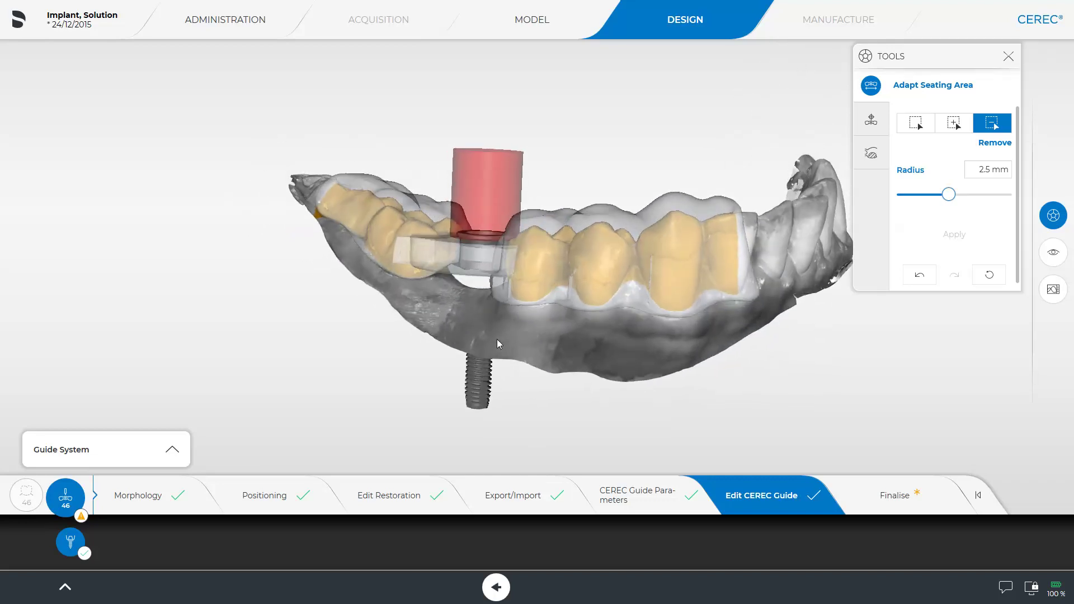
drag(756, 287, 571, 311)
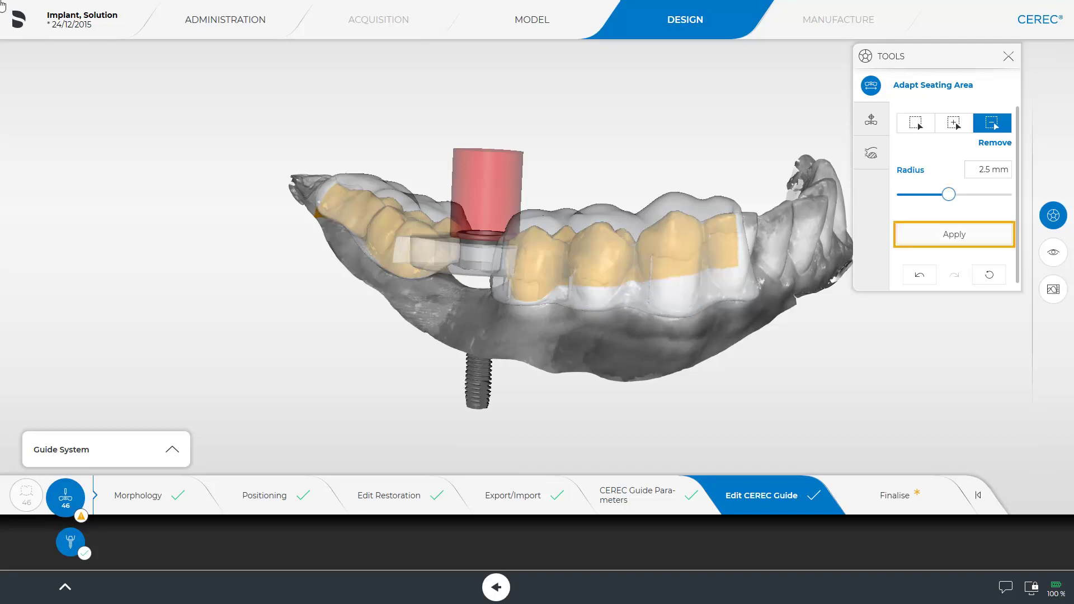
click(952, 236)
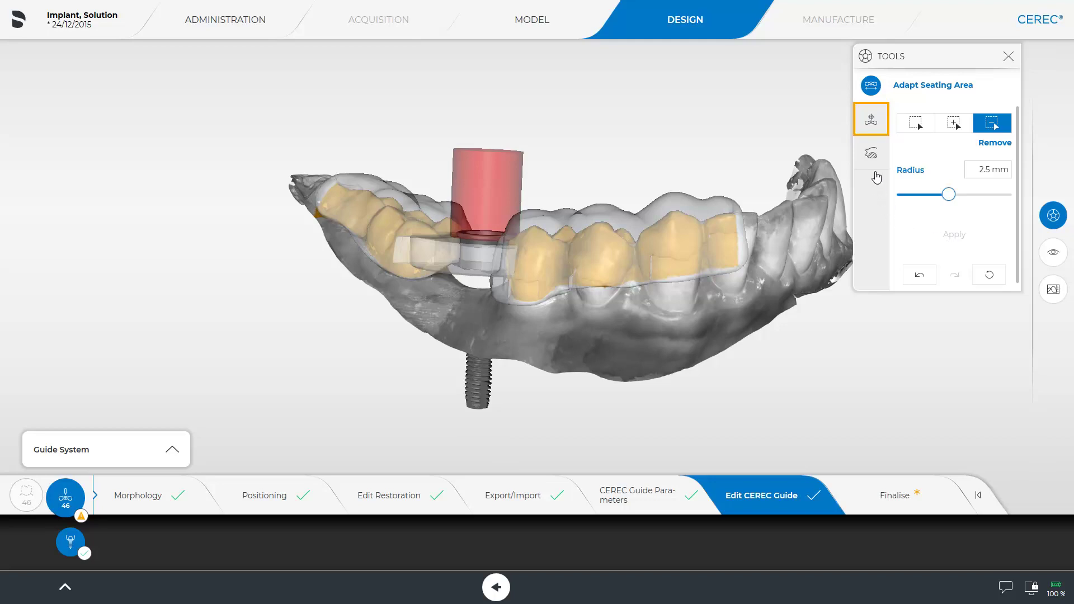
Adapt the guide's disc-shaped support geometry around the drill sleeve, with a size of 17.1 mm.
click(871, 119)
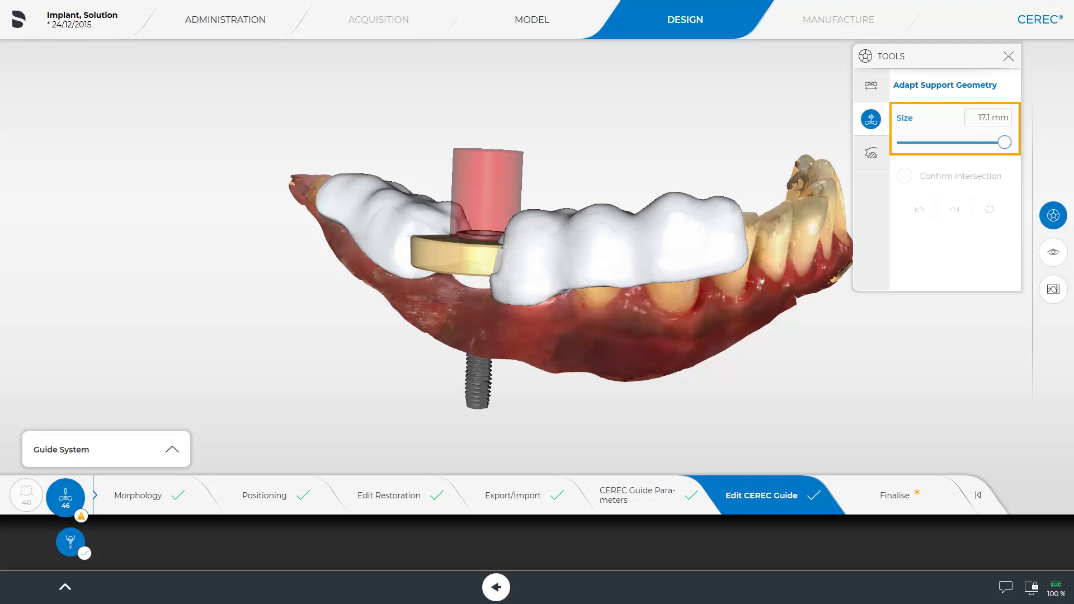
middle_drag(508, 85, 499, 205)
click(499, 205)
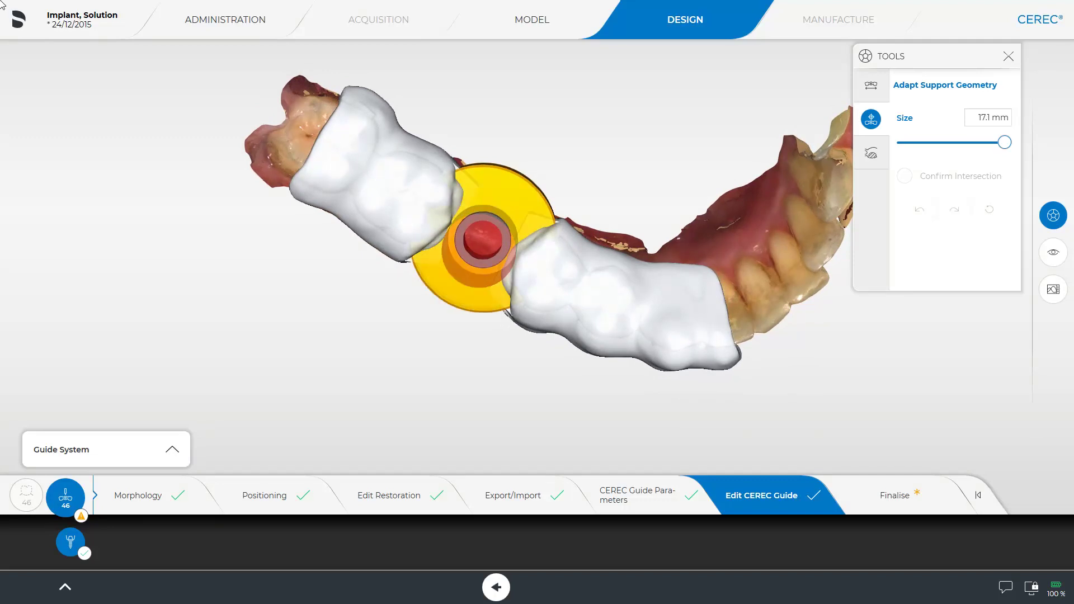
click(515, 191)
drag(512, 193, 546, 160)
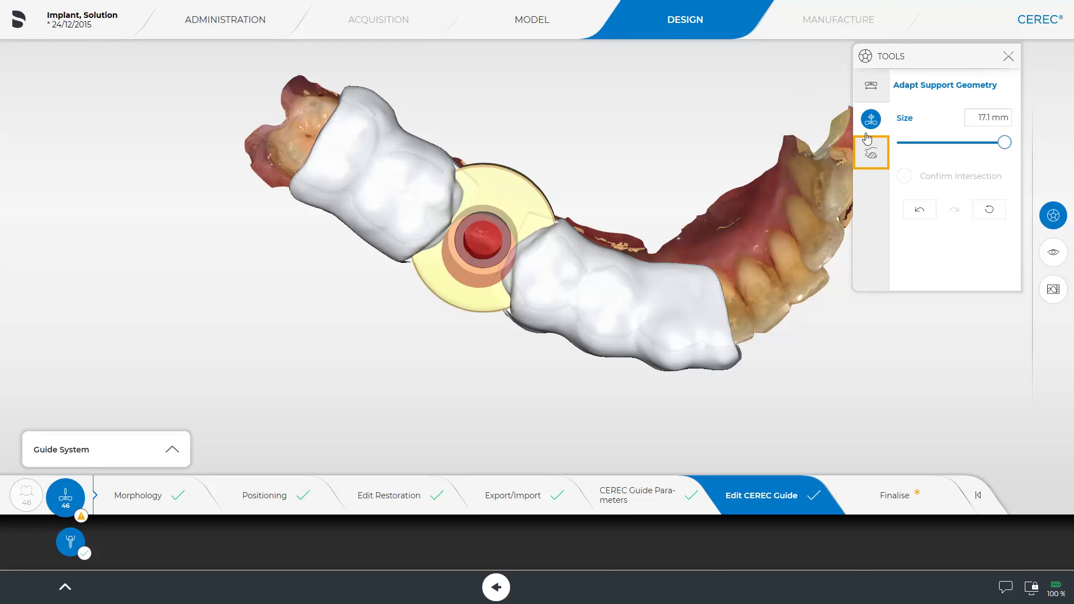
Place two 7.5 mm inspection windows in the guide, one on each side of the drill sleeve.
click(871, 155)
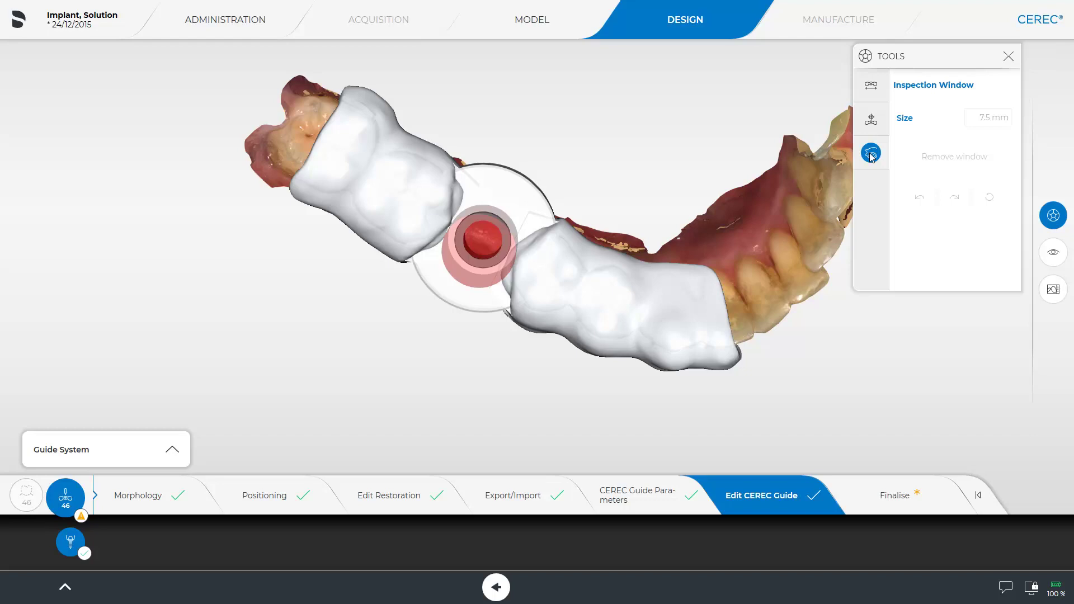
click(441, 221)
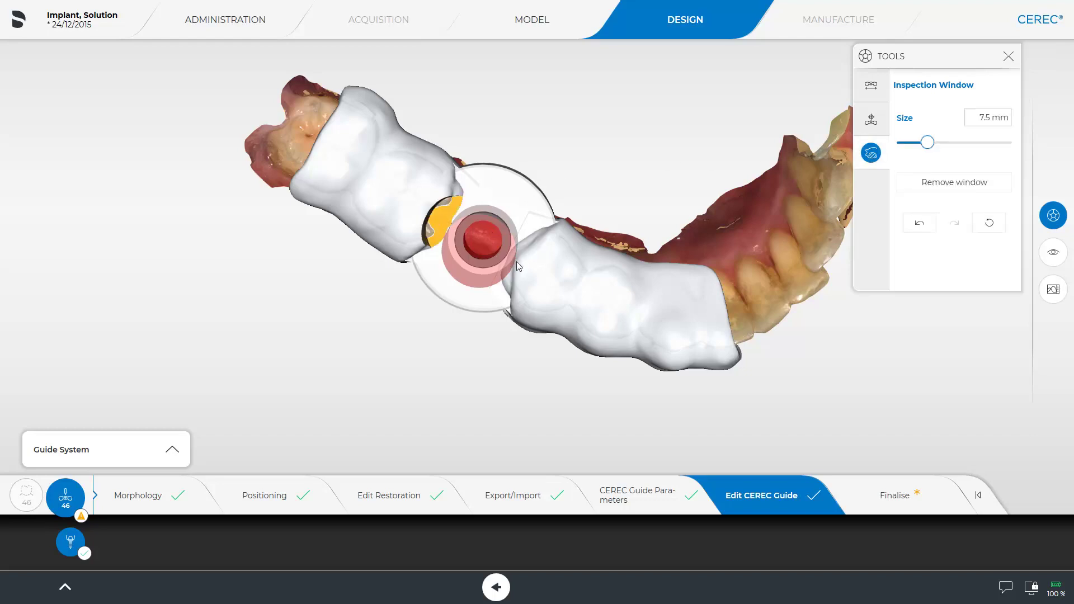
click(518, 268)
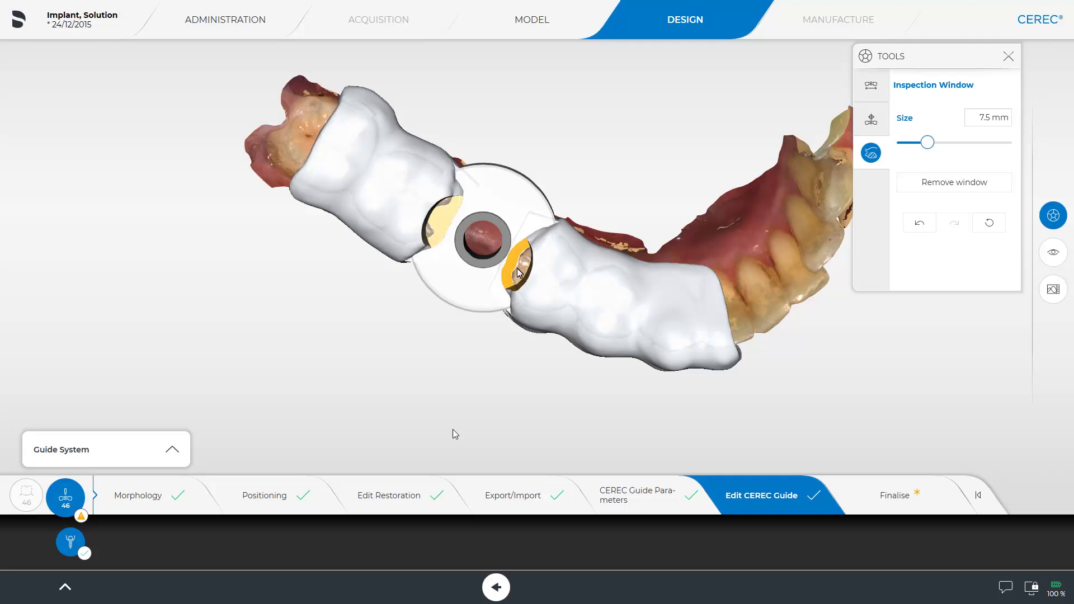
middle_drag(452, 429, 519, 272)
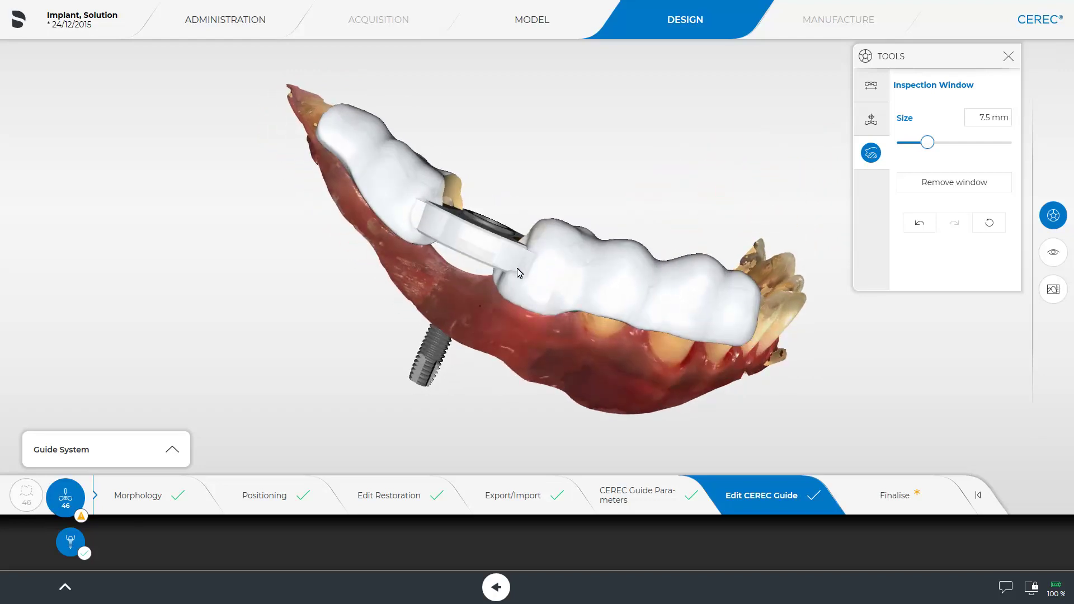
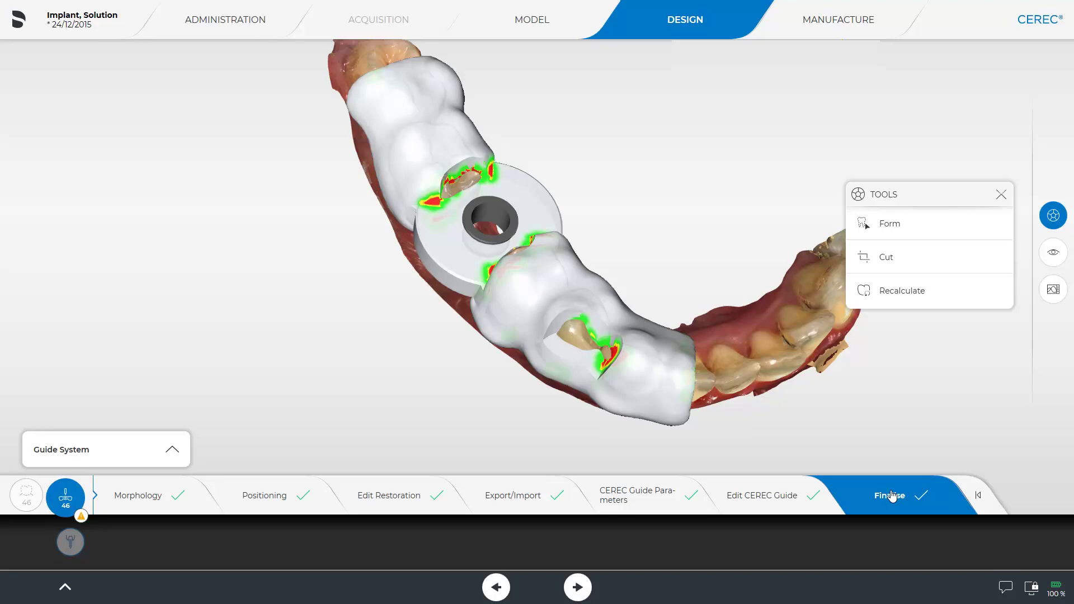
Cut off the guide's front end along a straight line across the incisor beyond the canine.
click(901, 225)
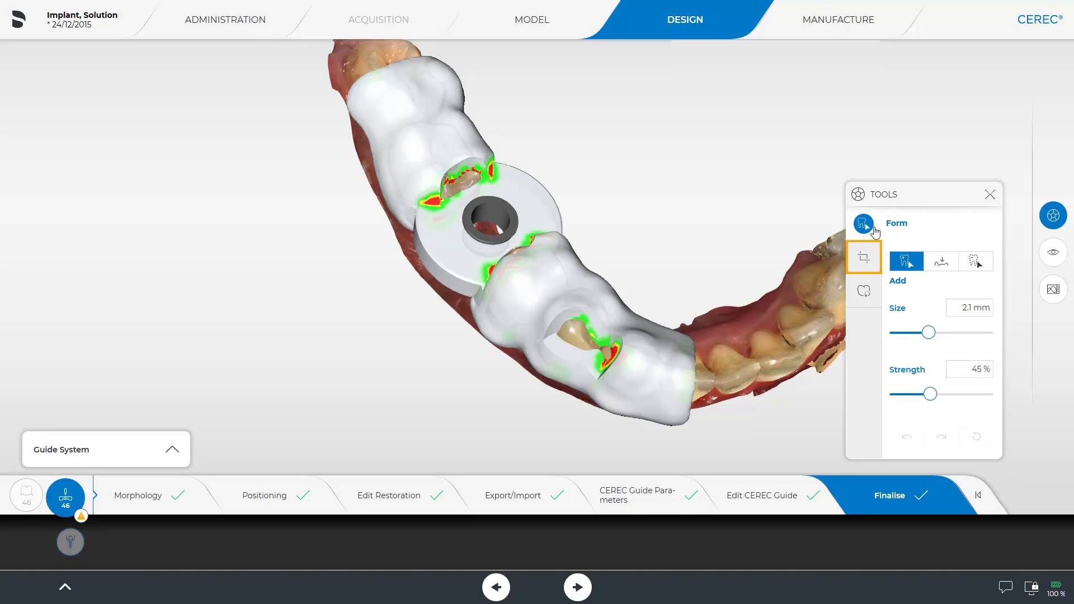
click(862, 256)
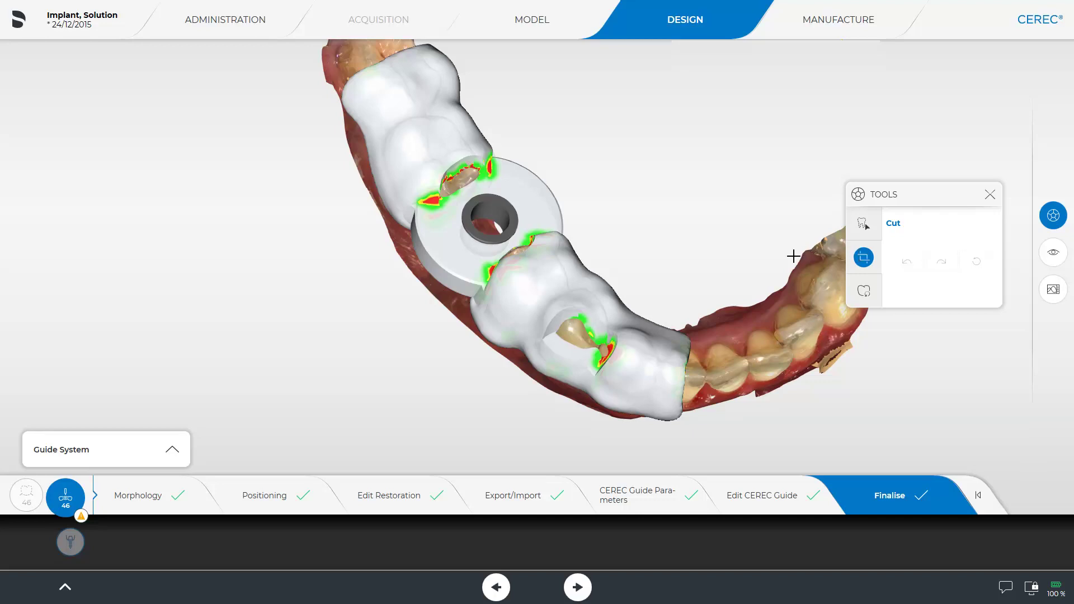
click(677, 284)
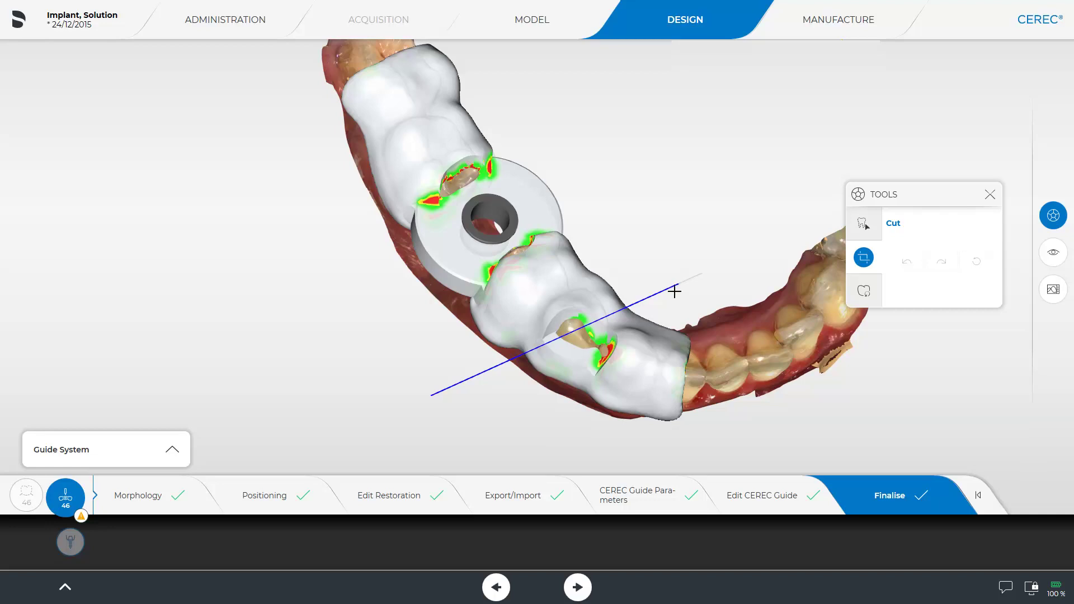
double_click(675, 335)
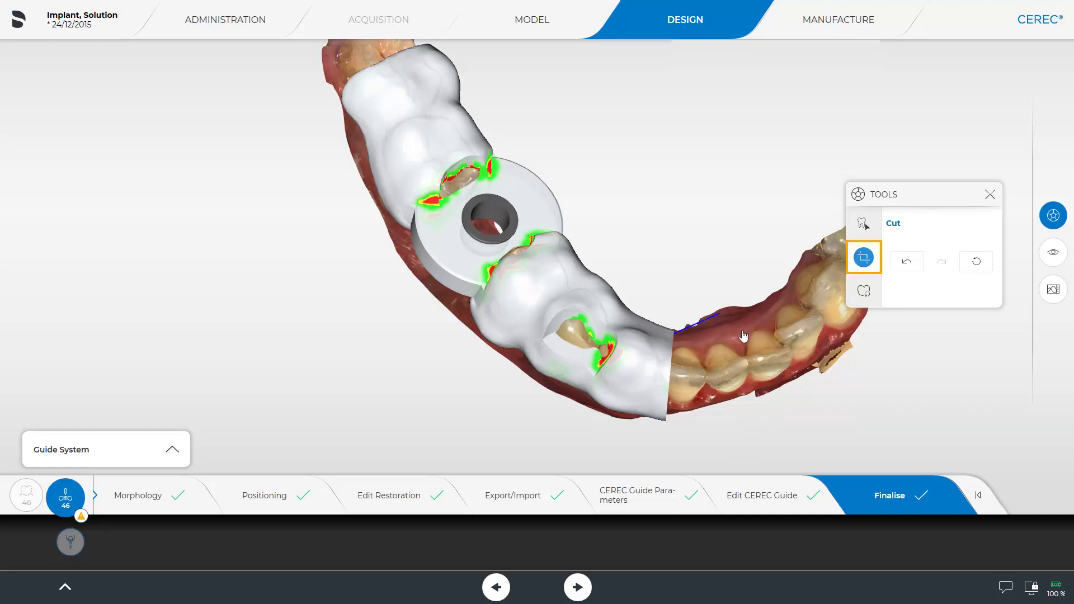
click(863, 257)
drag(739, 424, 617, 334)
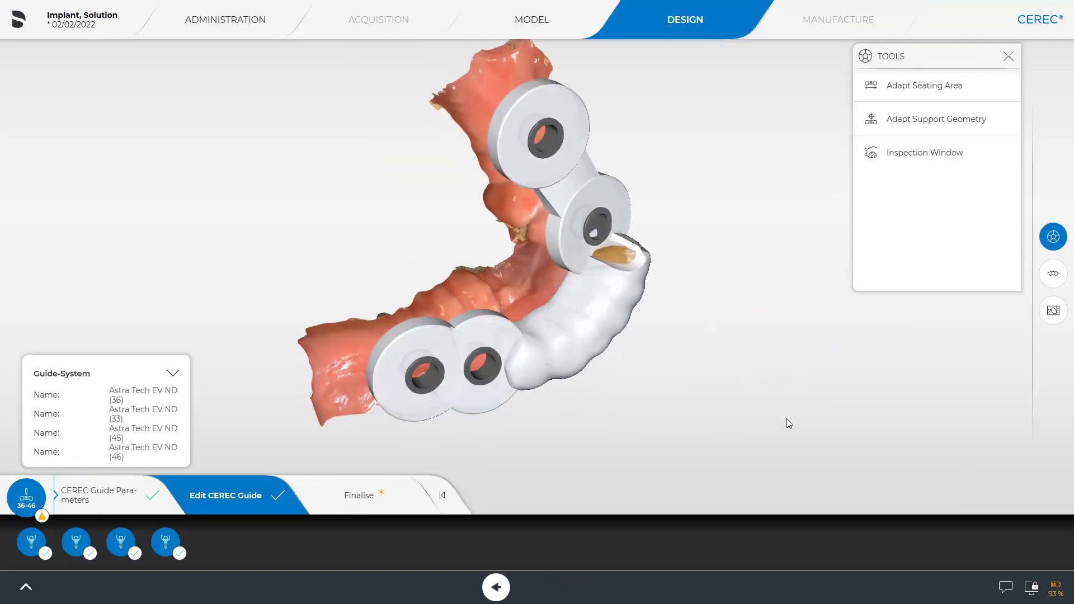
drag(787, 421, 357, 334)
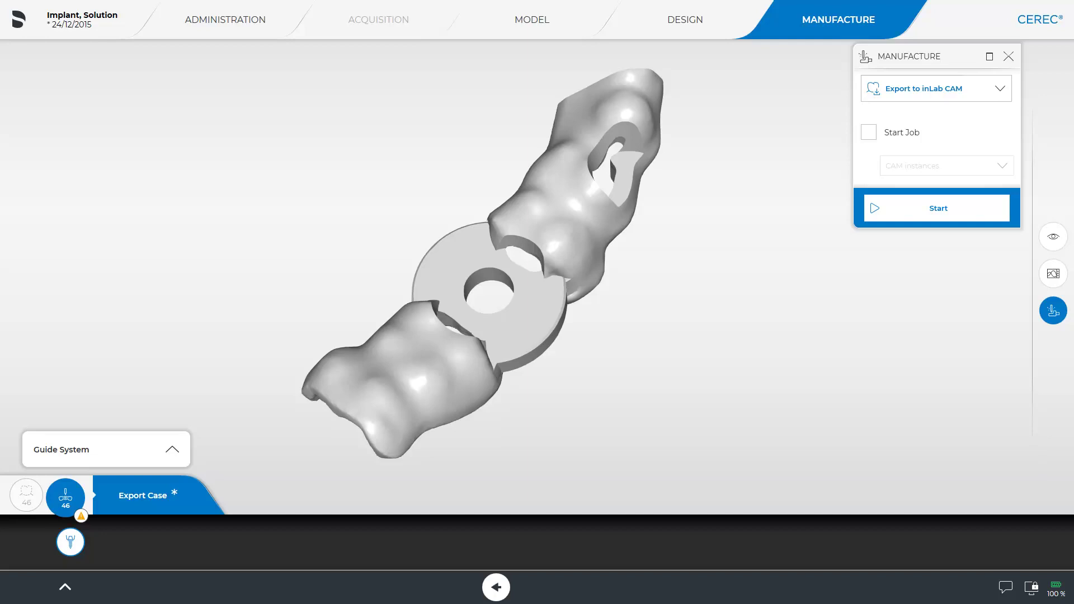
Export the finished guide to inLab CAM without starting a job, and take it directly to the production preview for the Primeprint printer.
drag(582, 425, 752, 356)
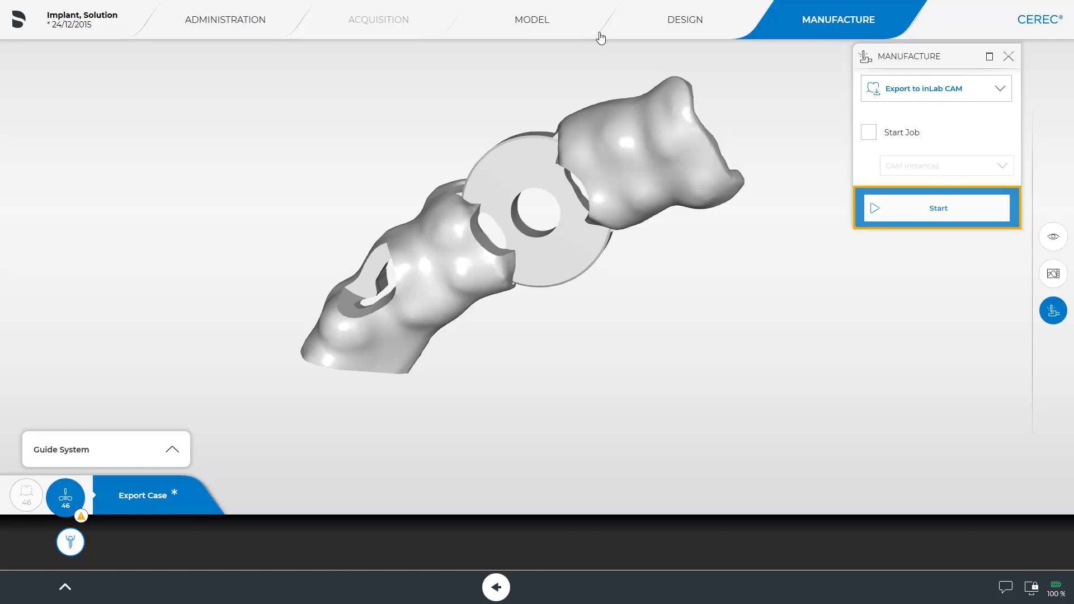
click(937, 209)
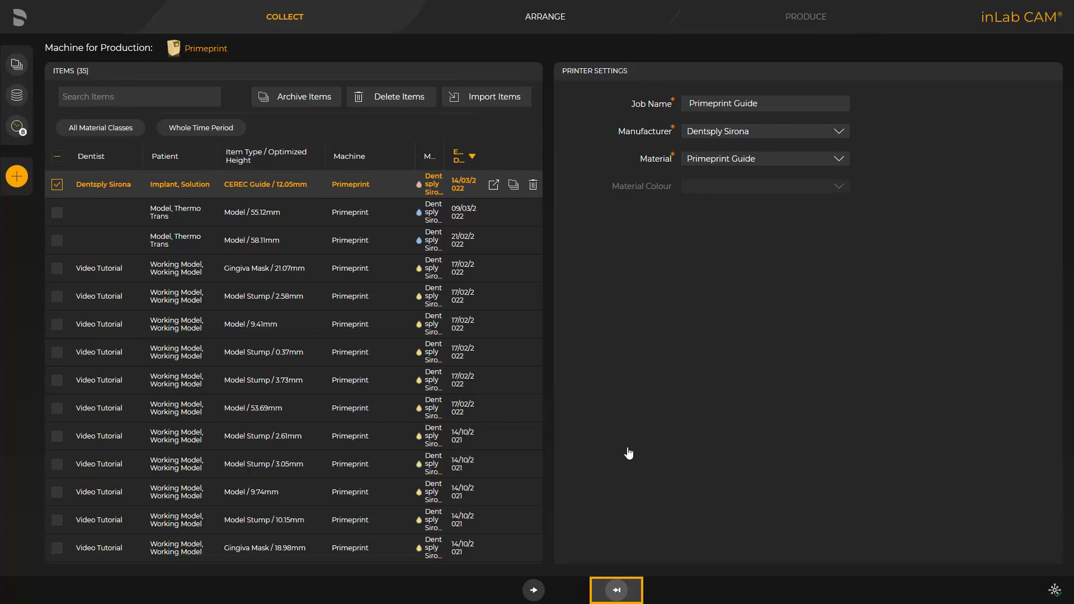
click(616, 590)
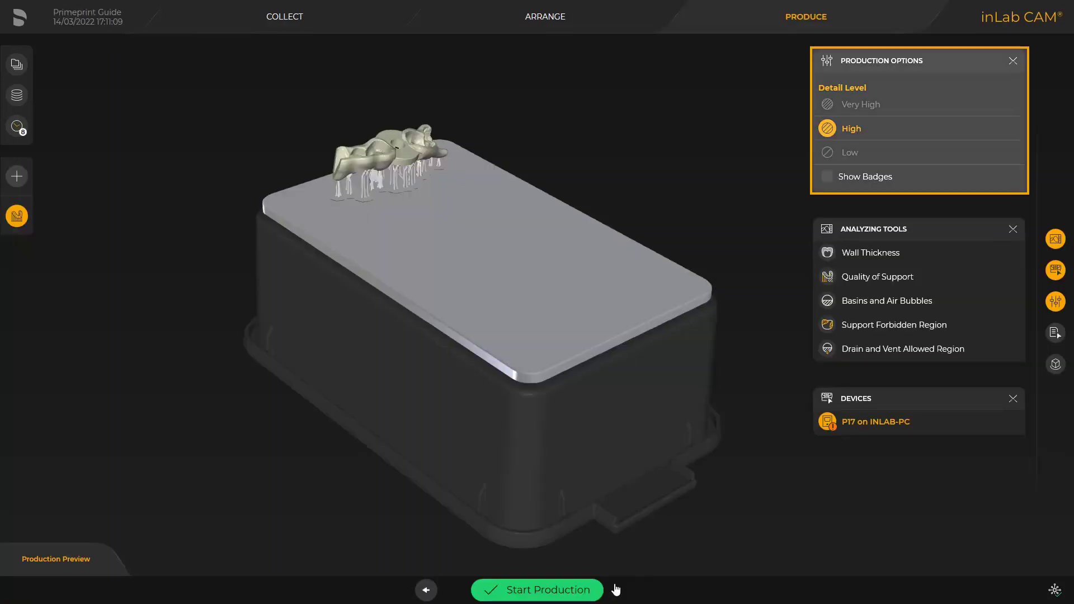